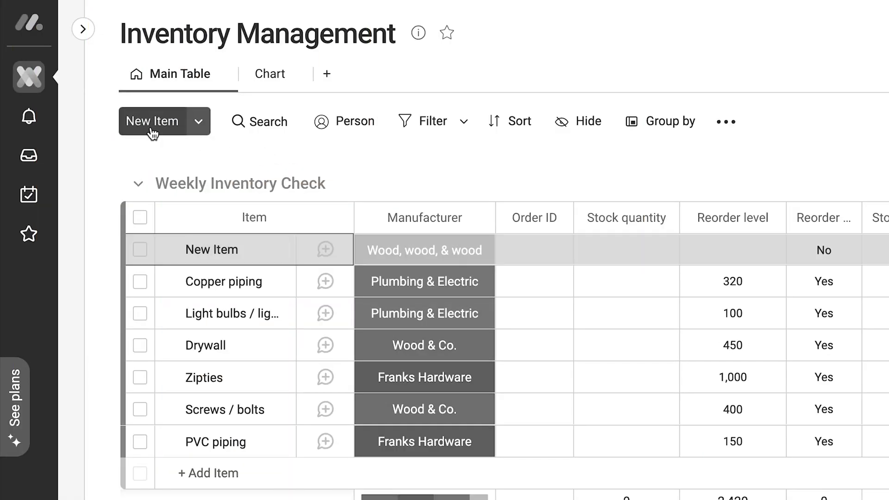
type("W")
type("4")
- Duplicate the Weekly Inventory Check group along with its items
left_click(105, 183)
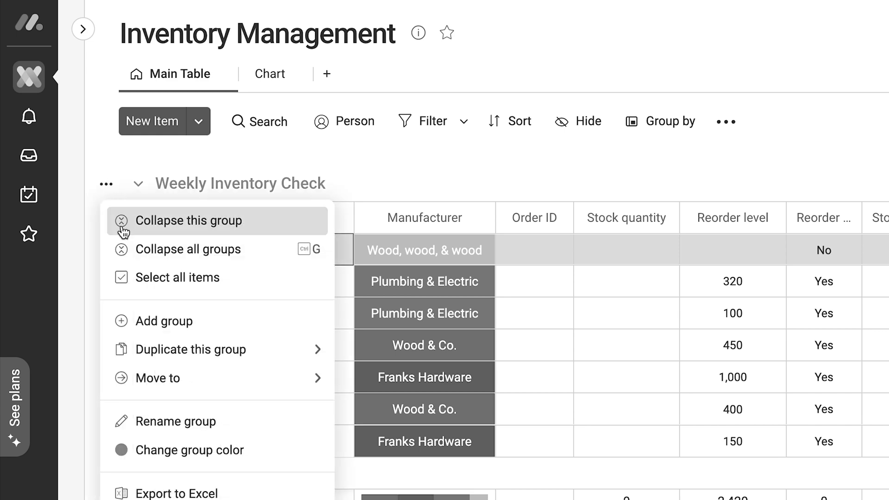
left_click(382, 386)
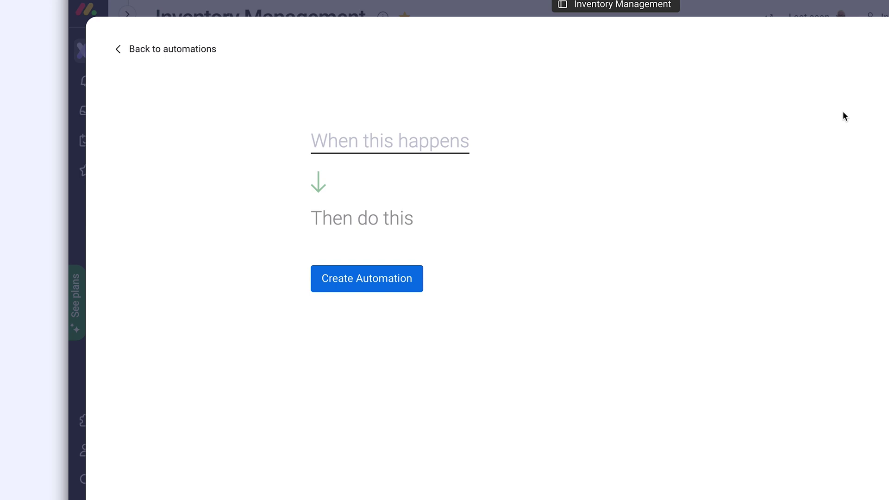
- Start a blank custom automation triggered weekly on Mondays
left_click(564, 163)
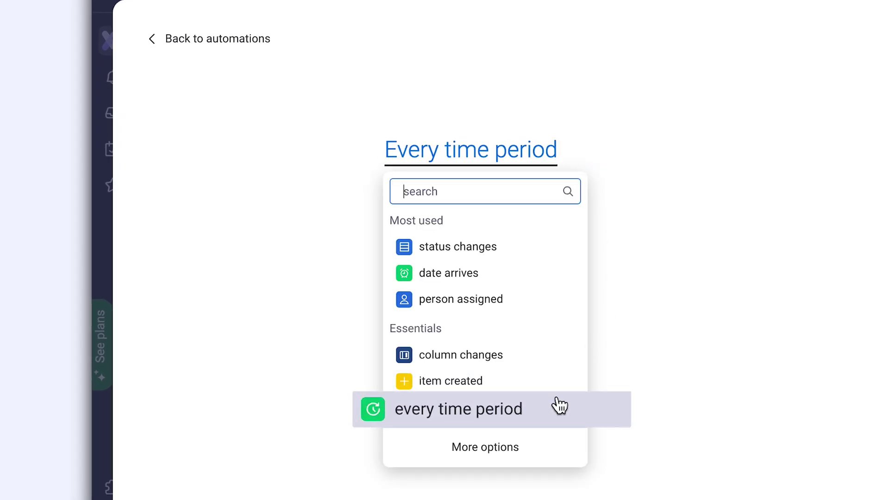
left_click(532, 404)
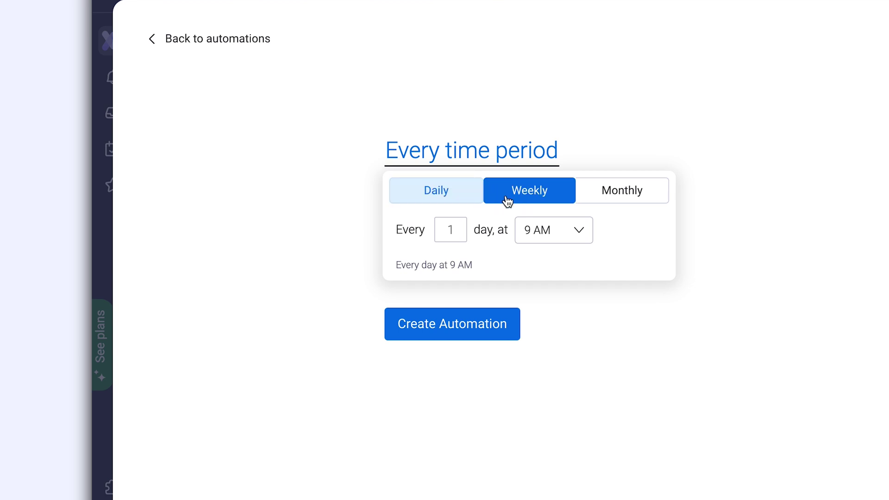
left_click(546, 200)
left_click(414, 235)
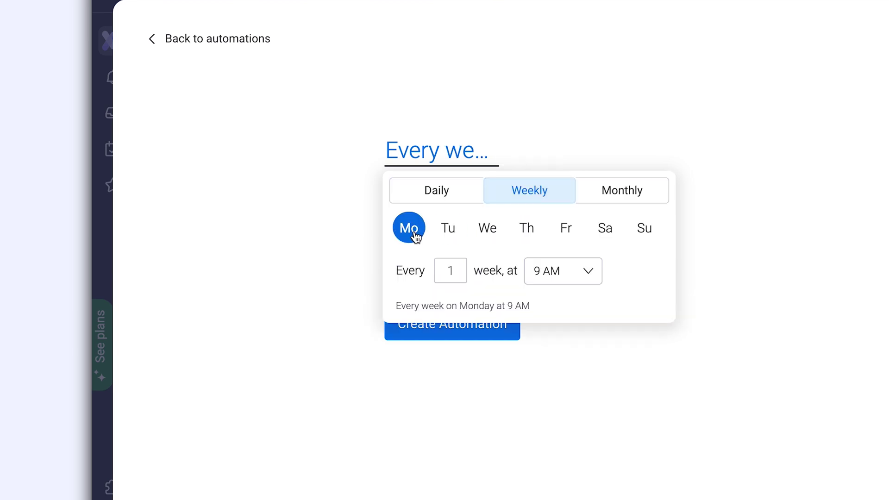
left_click(355, 268)
- Add a 'duplicate group' action targeting the Weekly Inventory Check group
left_click(403, 265)
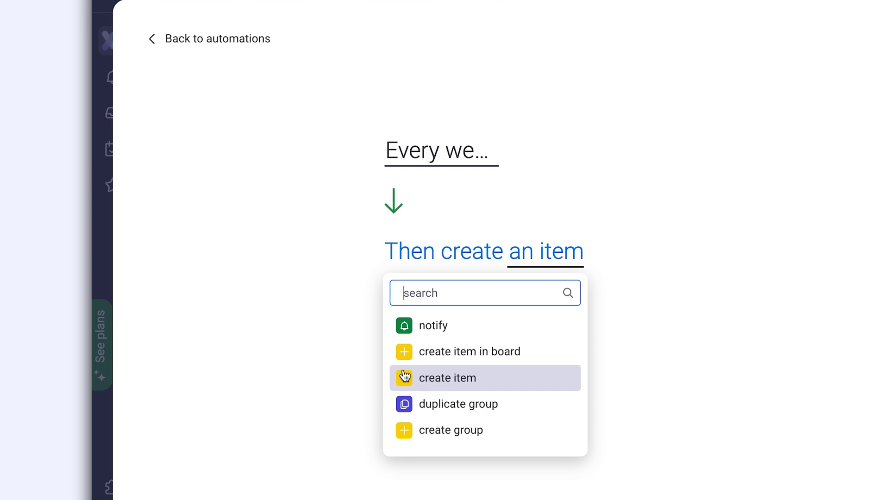
left_click(403, 403)
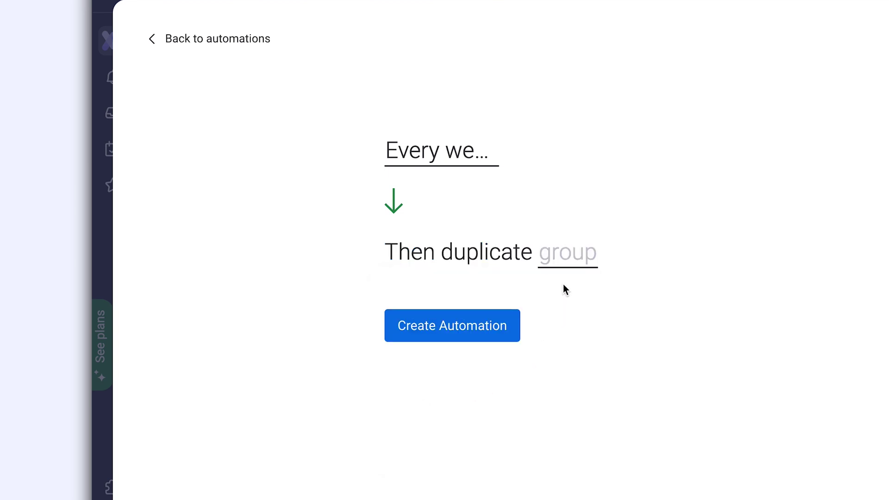
left_click(563, 263)
left_click(589, 351)
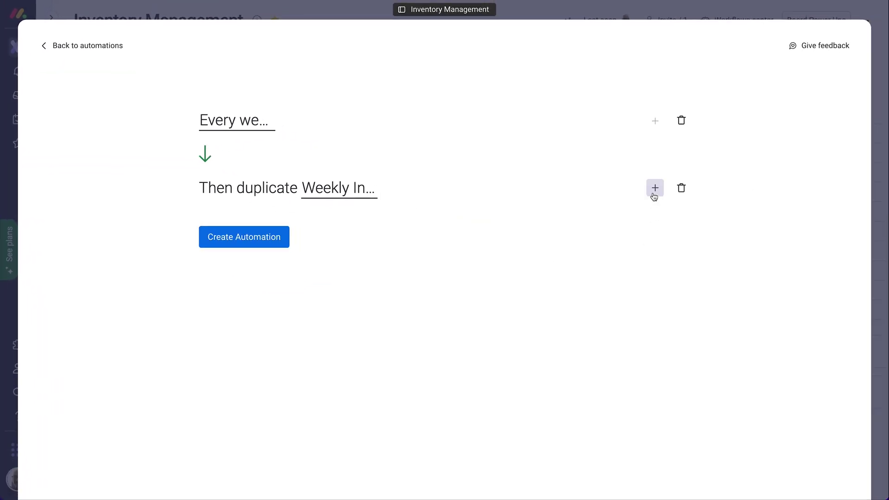
- Add a second action notifying team member Michael Scott
left_click(702, 195)
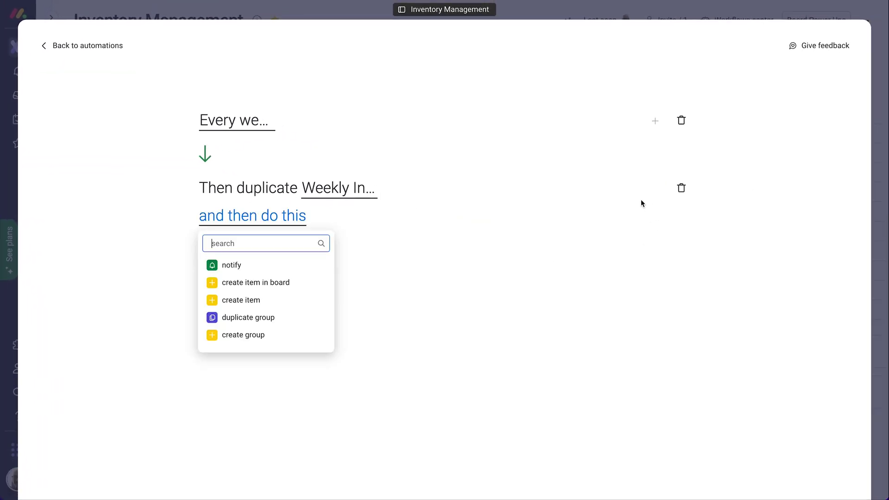
left_click(317, 269)
left_click(345, 223)
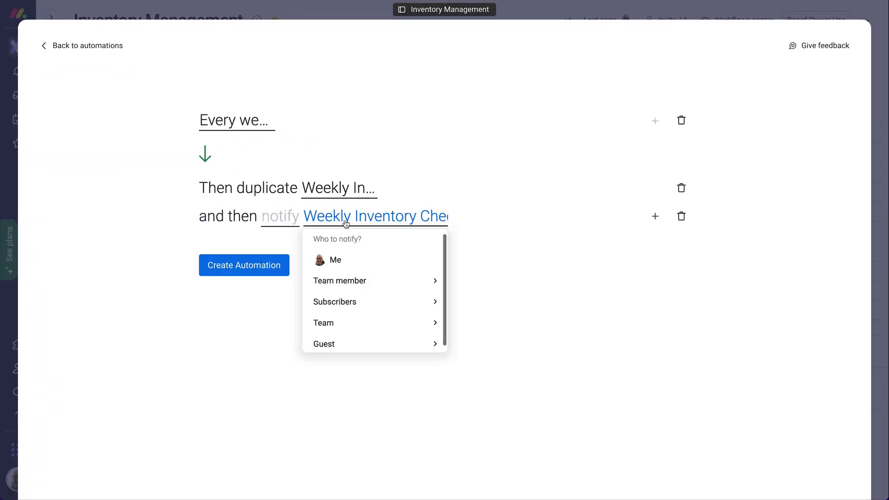
left_click(372, 280)
left_click(377, 296)
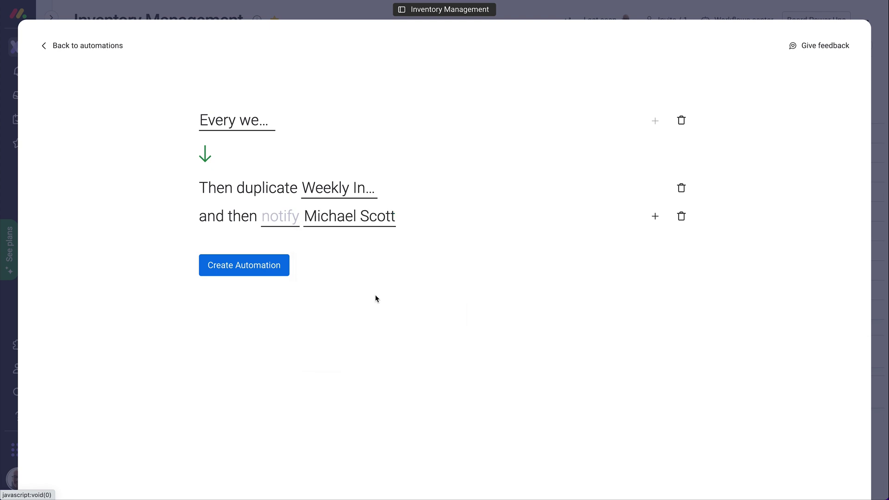
- Check the weekly inventory check notification message and create the automation
left_click(286, 224)
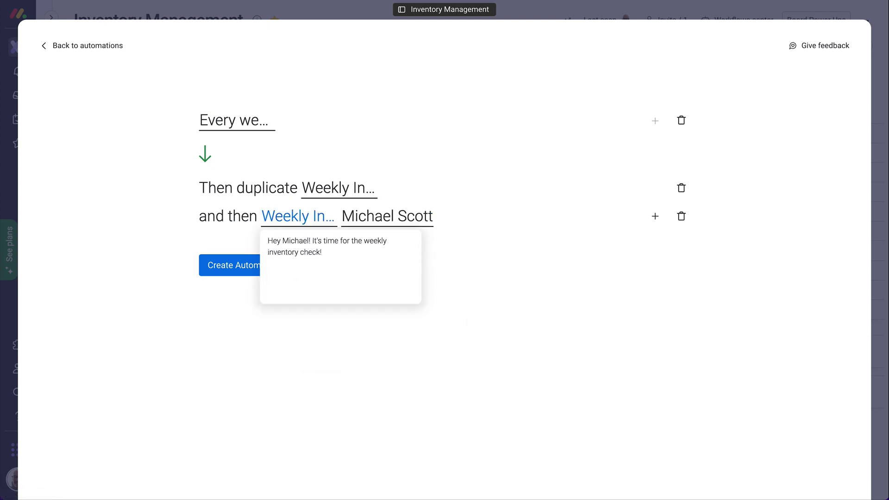
left_click(457, 261)
left_click(279, 269)
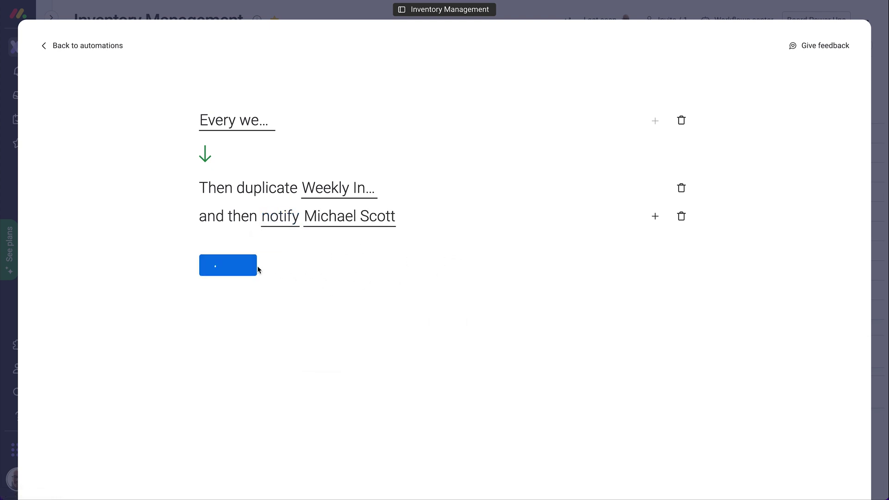